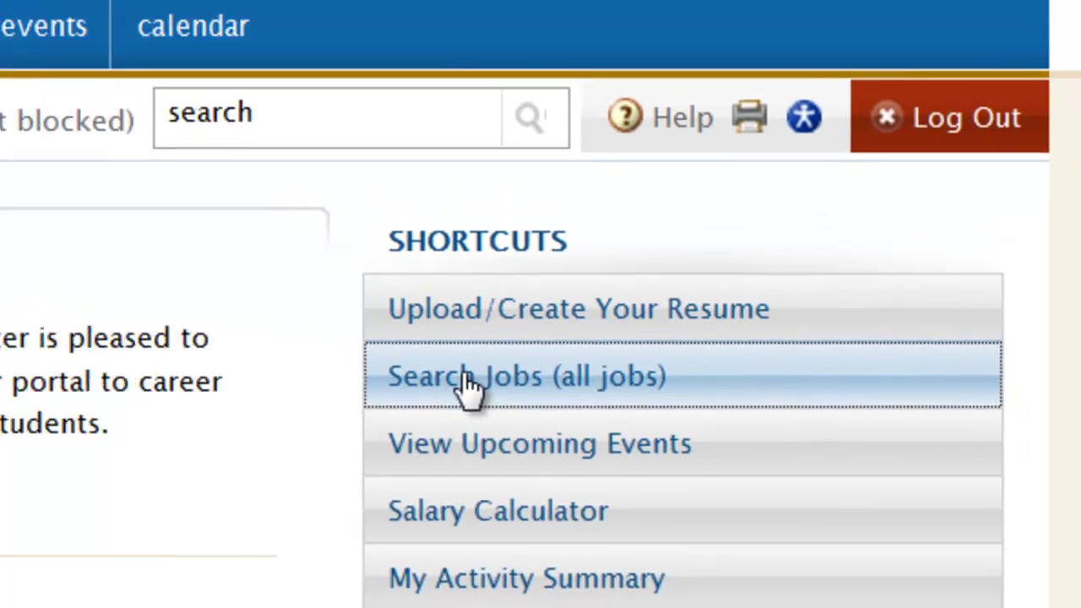
Open the advanced search form for all job postings.
left_click(390, 365)
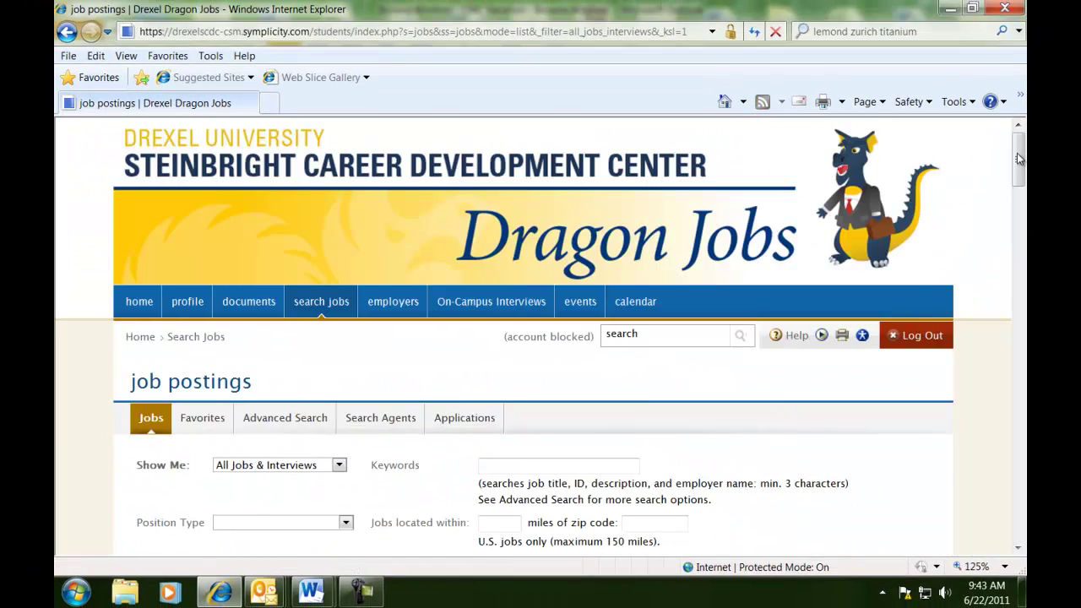
left_click_drag(1019, 159, 1019, 157)
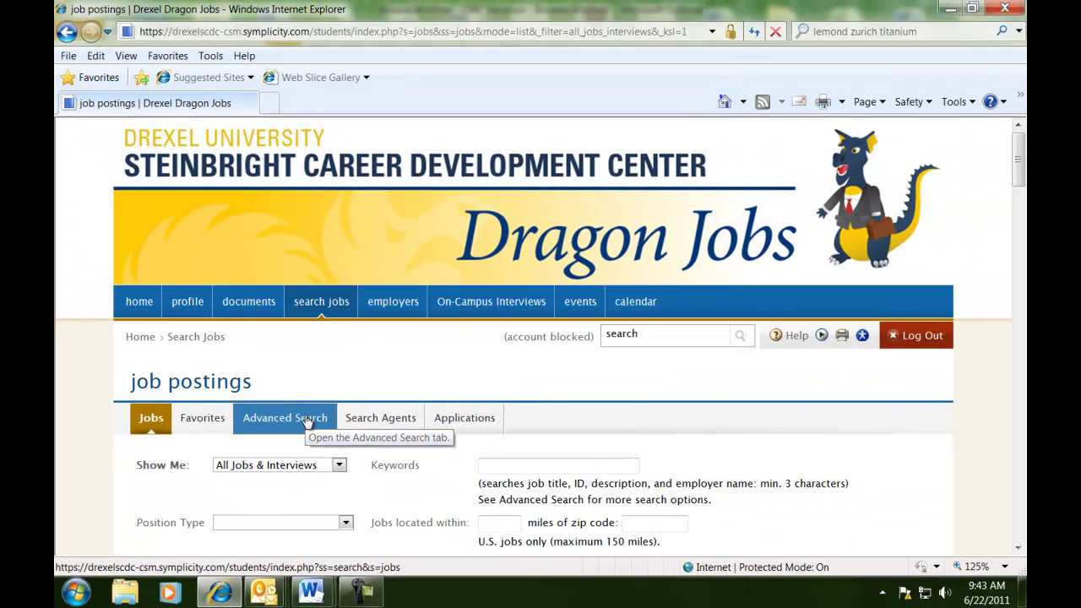
left_click(306, 419)
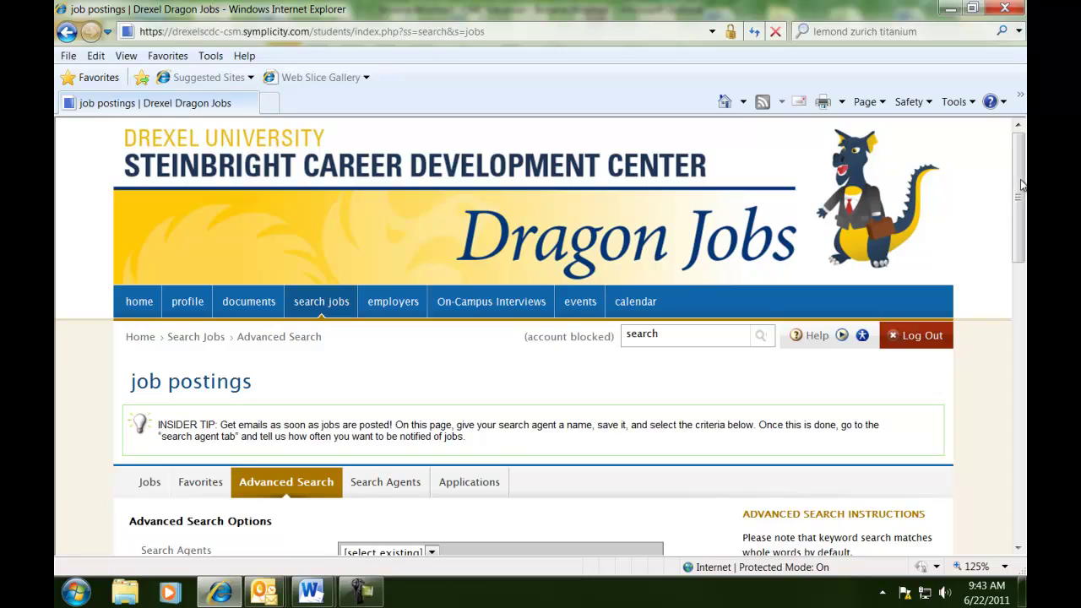
Set the advanced search to be saved as a search agent named "engineering".
left_click_drag(1021, 184, 1023, 285)
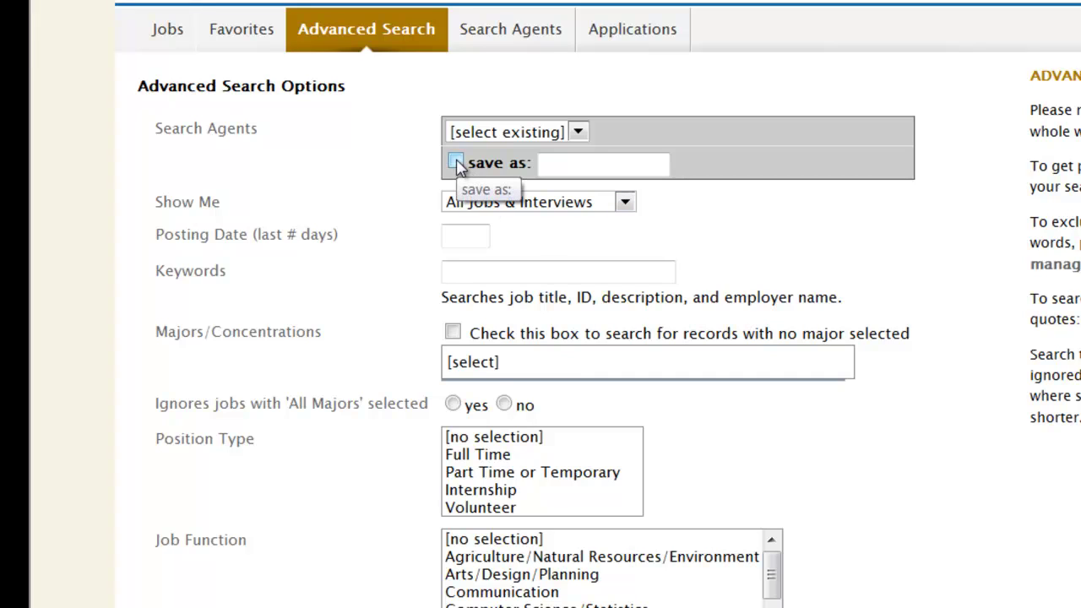
left_click(456, 162)
left_click(549, 164)
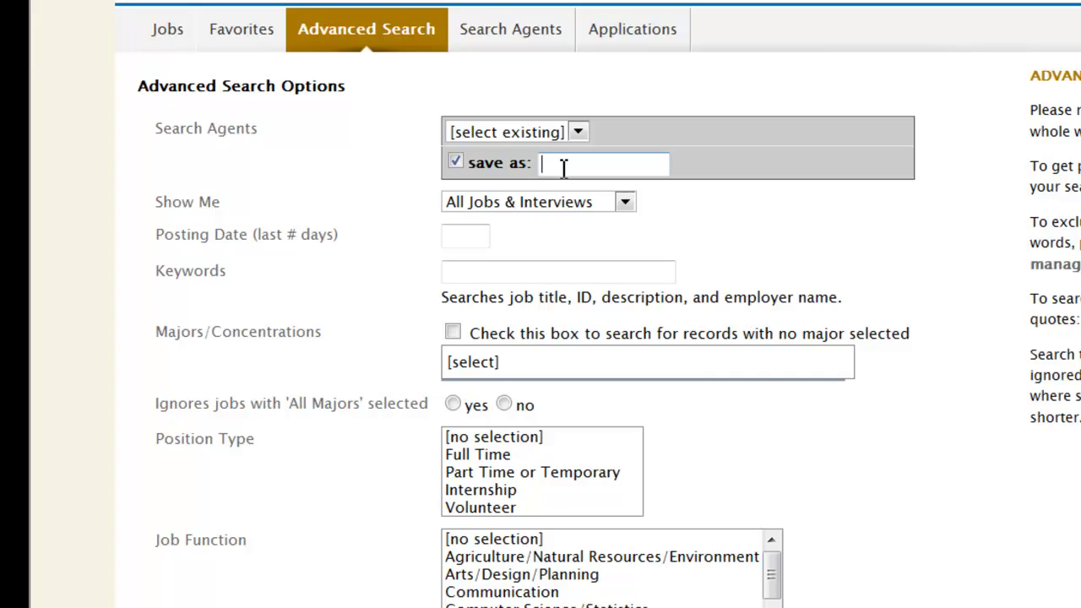
type("engineering")
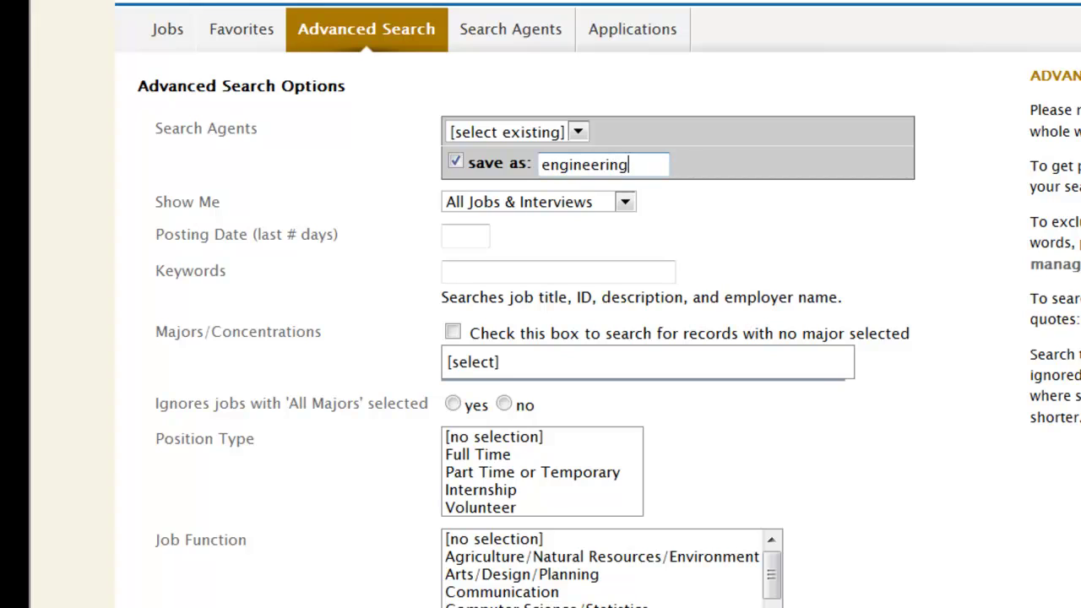
Enter "mechanical" as the search keyword.
scroll(540, 304, "down", 1)
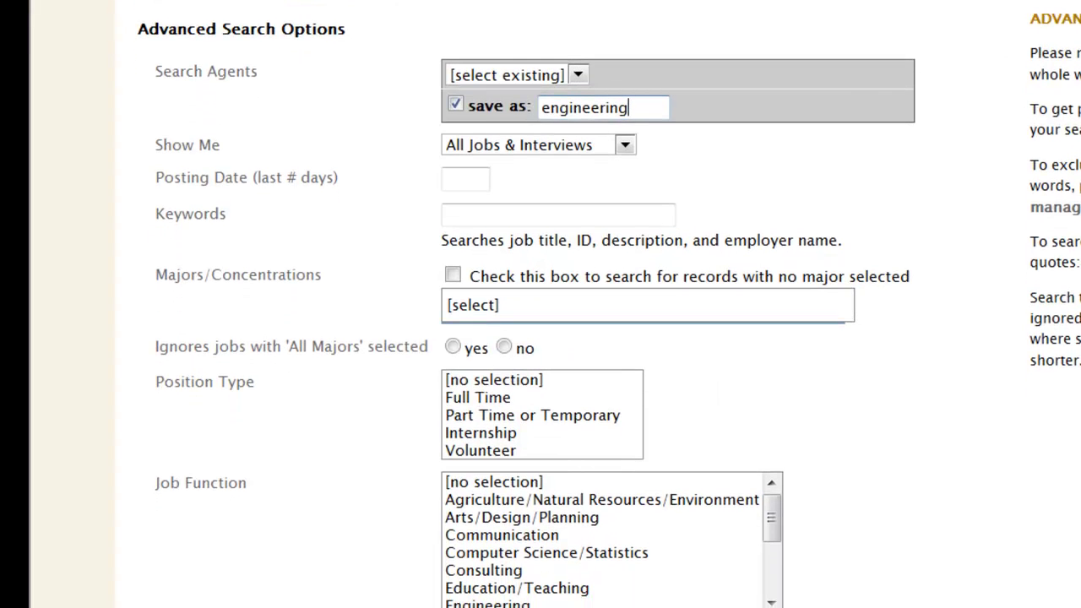
scroll(541, 304, "down", 1)
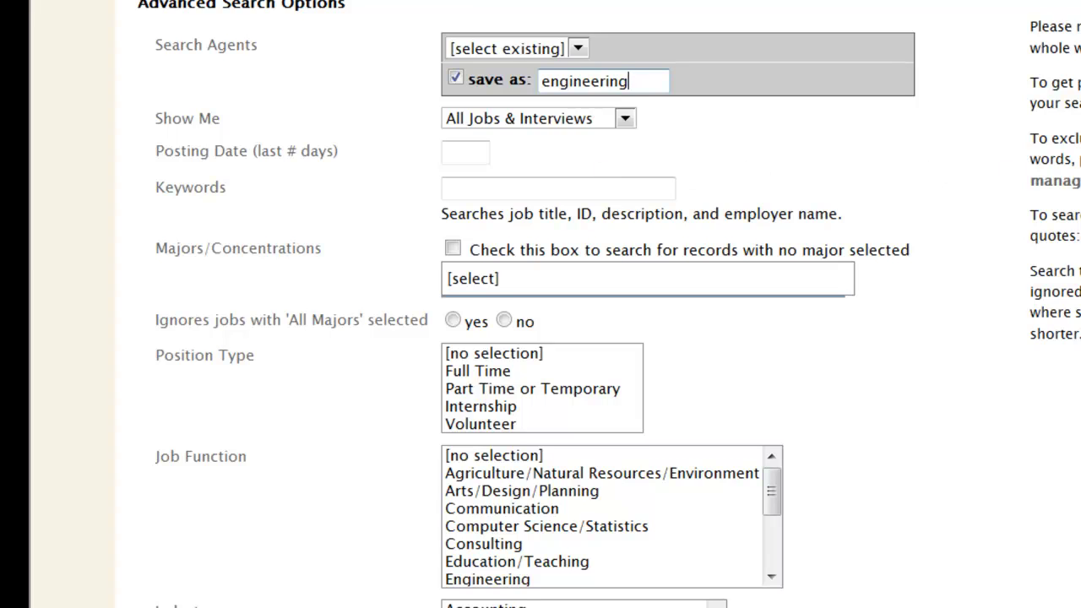
scroll(541, 304, "down", 1)
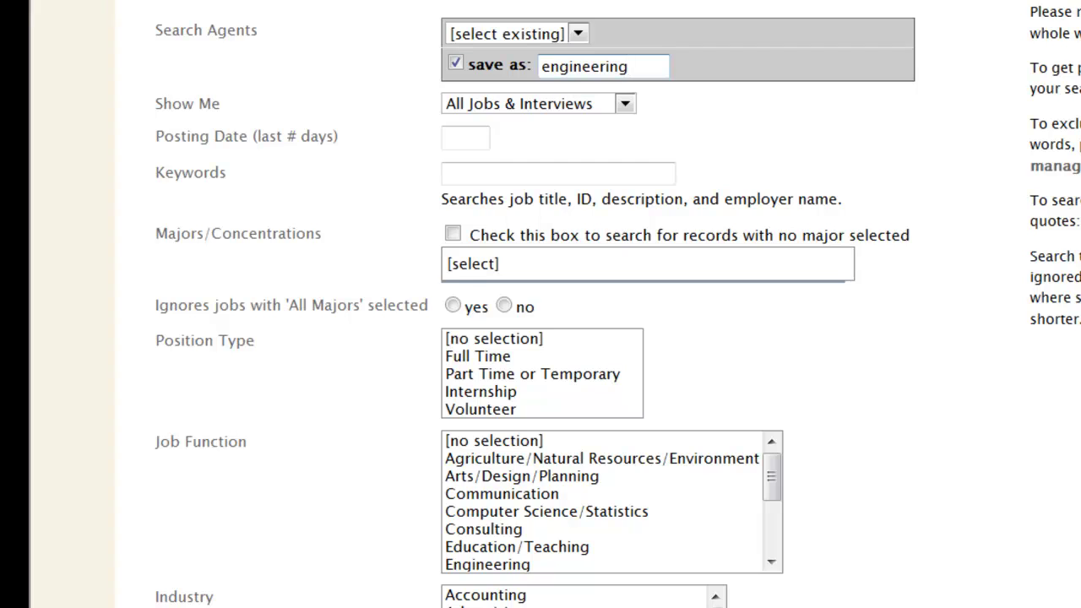
scroll(541, 304, "down", 3)
scroll(540, 304, "down", 2)
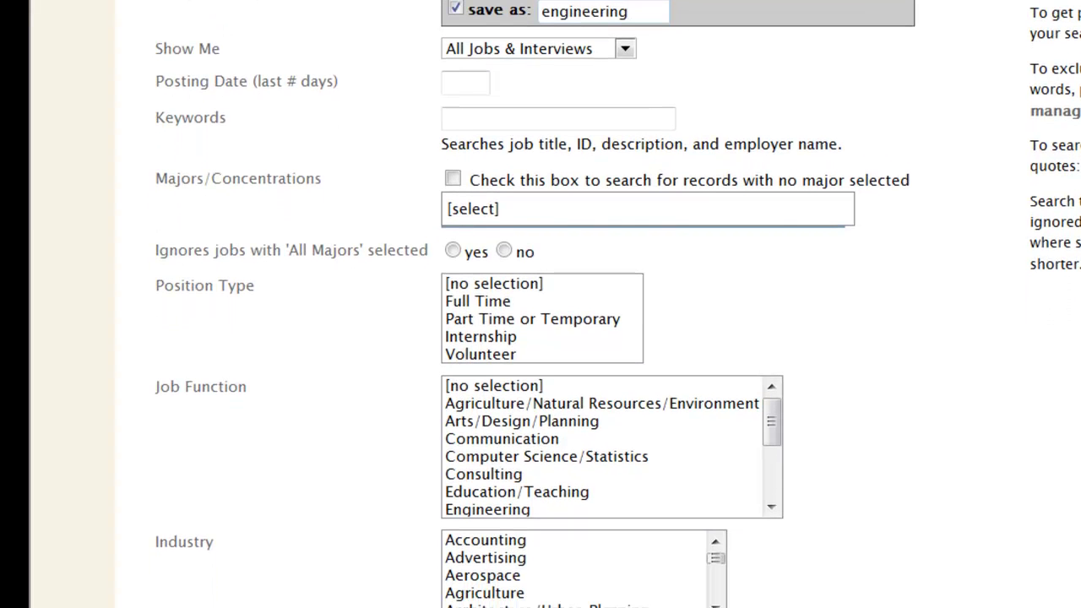
scroll(541, 304, "down", 1)
left_click(571, 117)
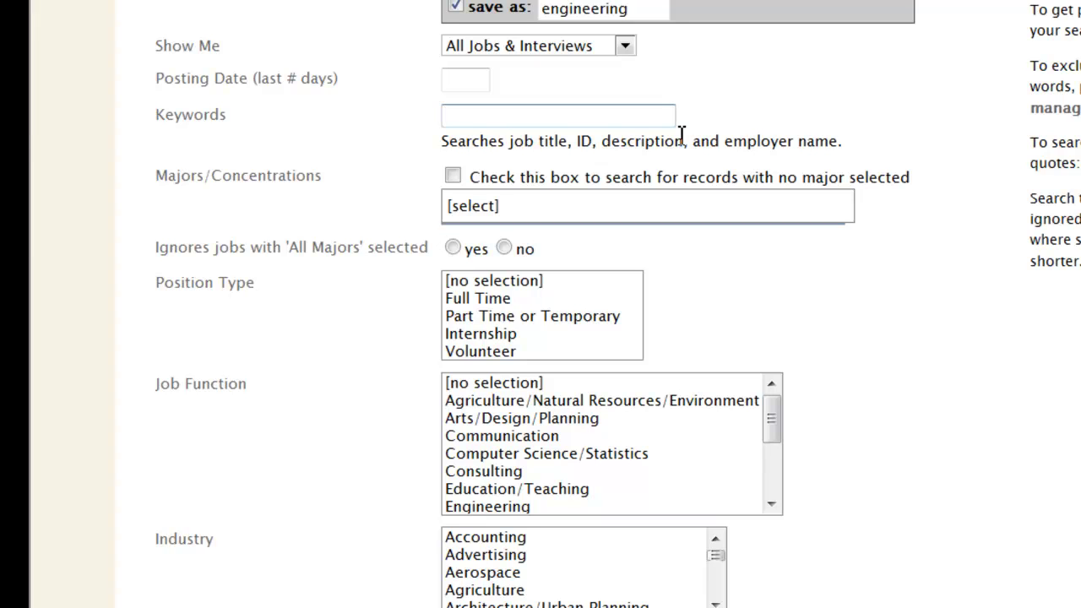
type("mechanicl")
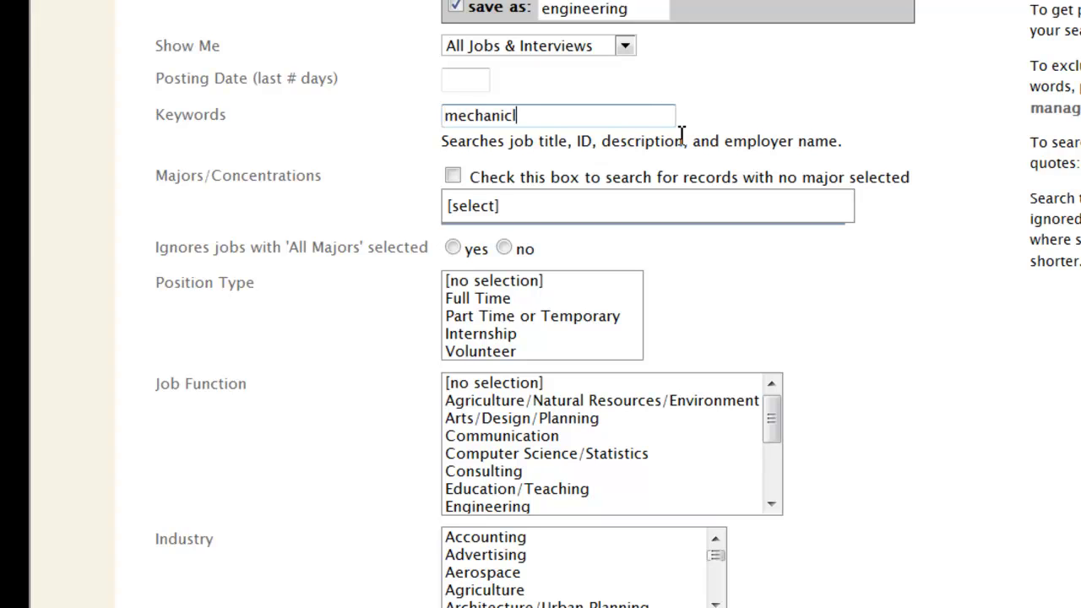
key("BackSpace")
type("al")
Add ENGINEERING and BIOMEDICAL ENGINEERING, SCIENCE & HEALTH as the majors/concentrations to search.
scroll(541, 304, "down", 2)
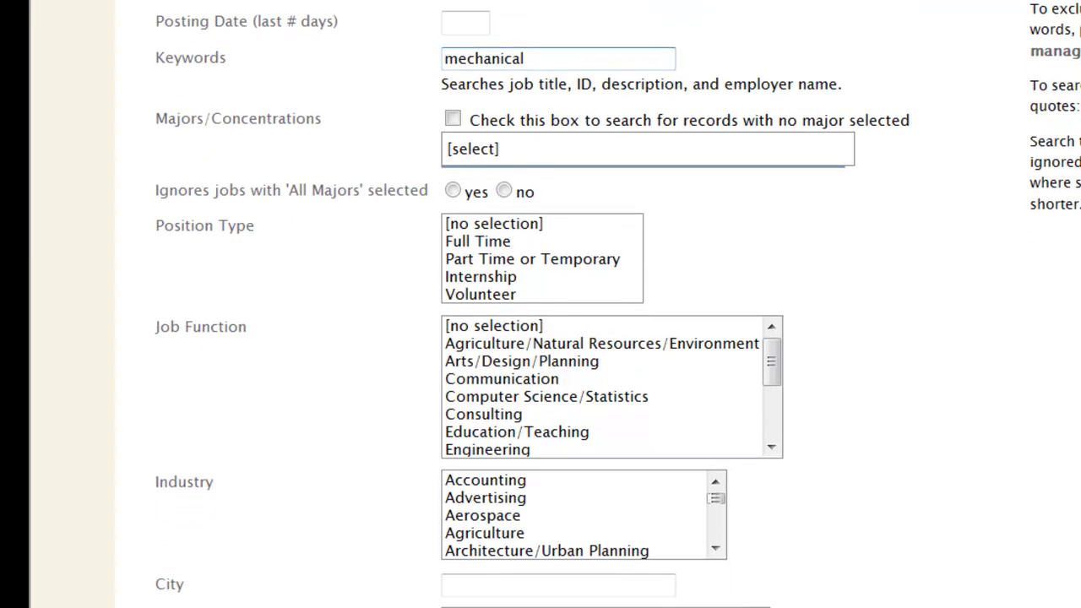
left_click(832, 160)
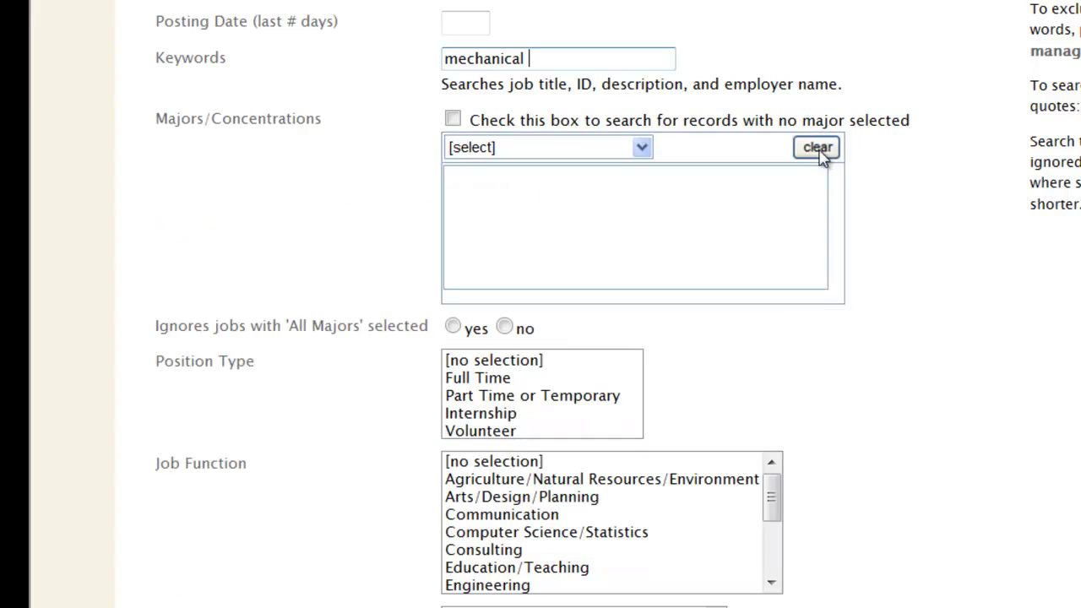
left_click(643, 150)
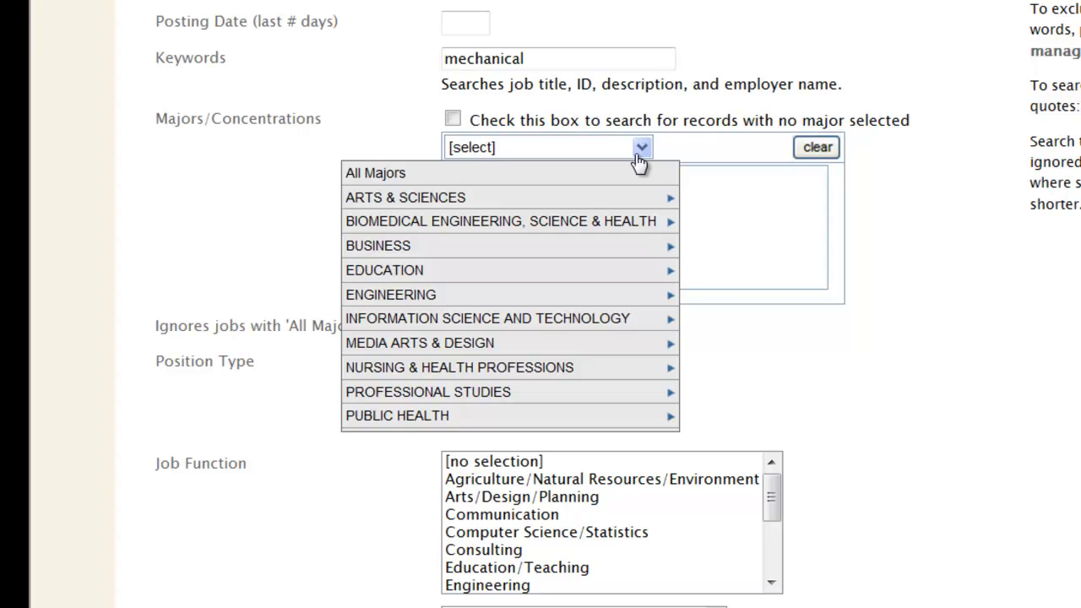
mouse_move(579, 294)
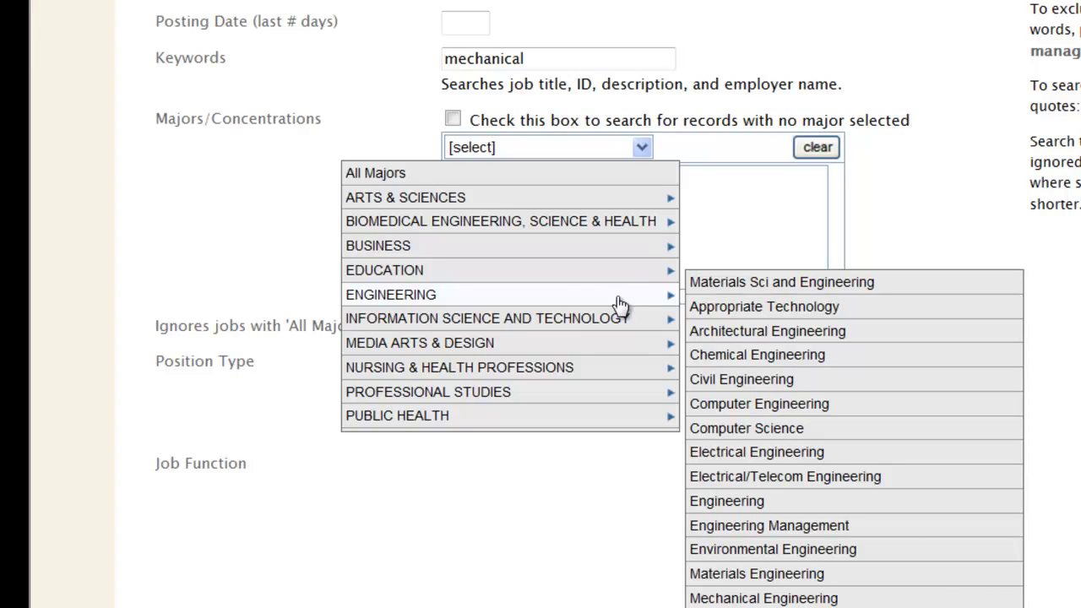
left_click(521, 294)
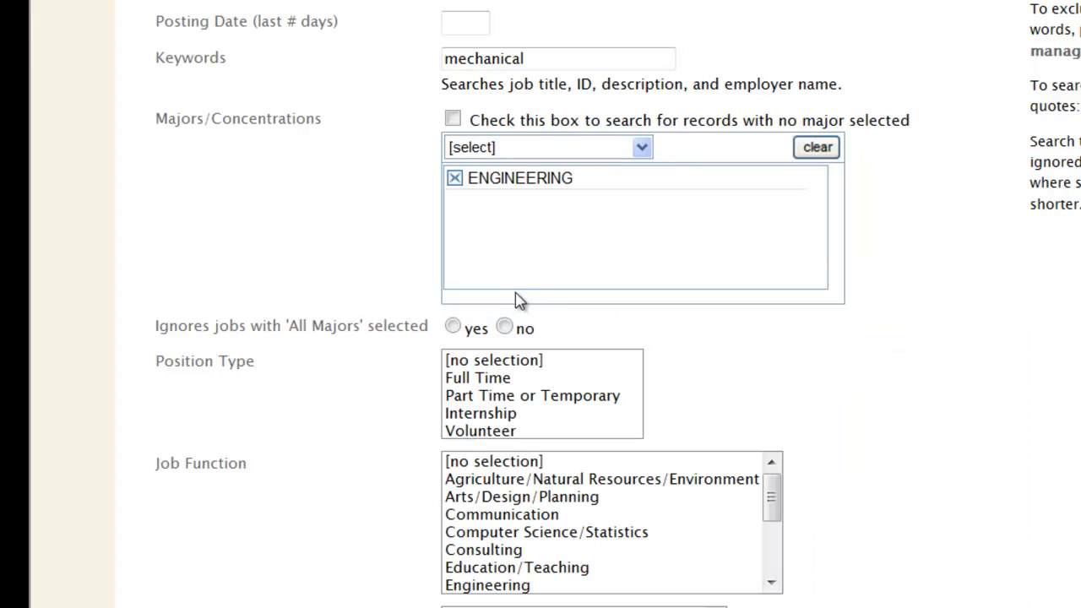
left_click(642, 152)
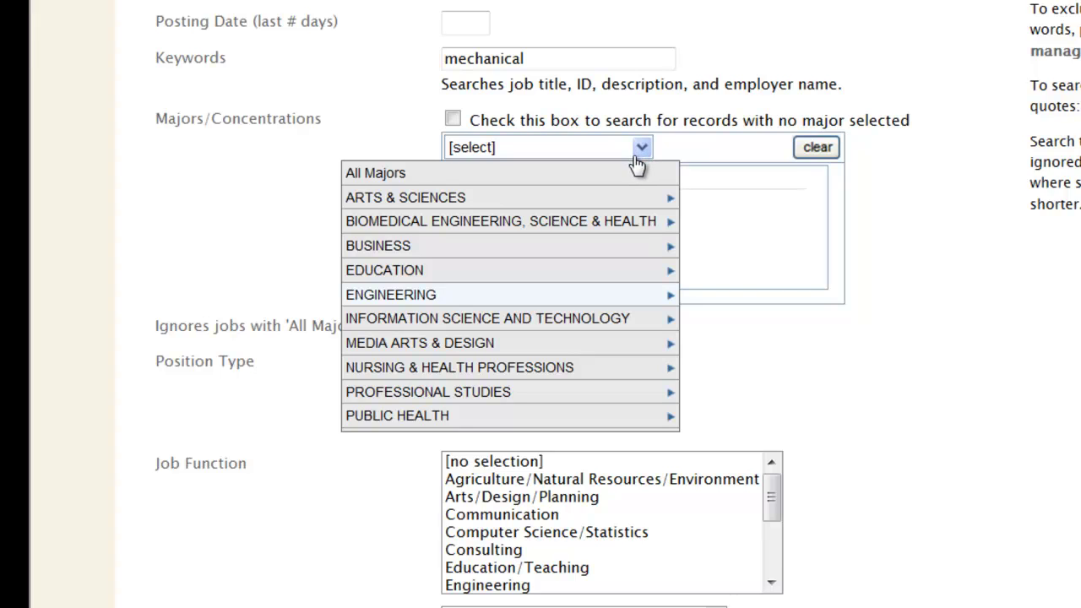
left_click(632, 226)
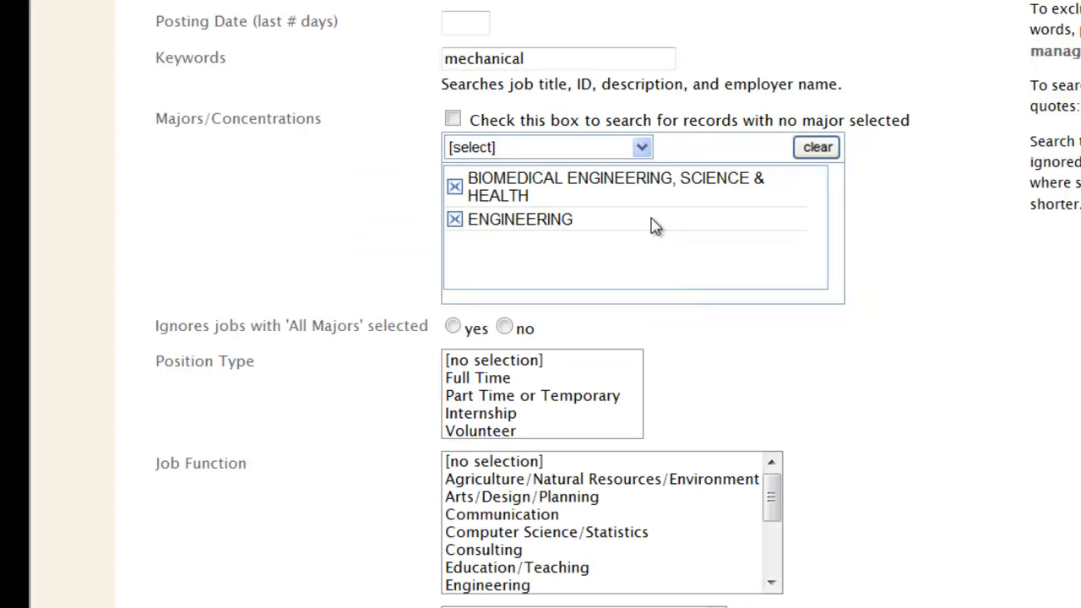
Limit the position type to Full Time and submit the advanced search.
scroll(540, 304, "down", 4)
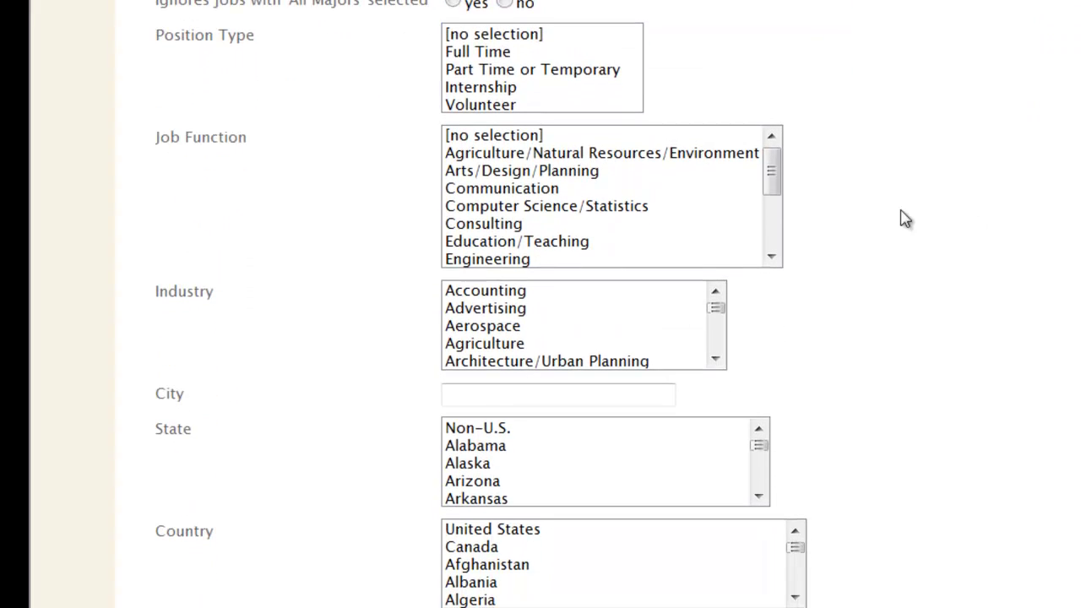
left_click(495, 54)
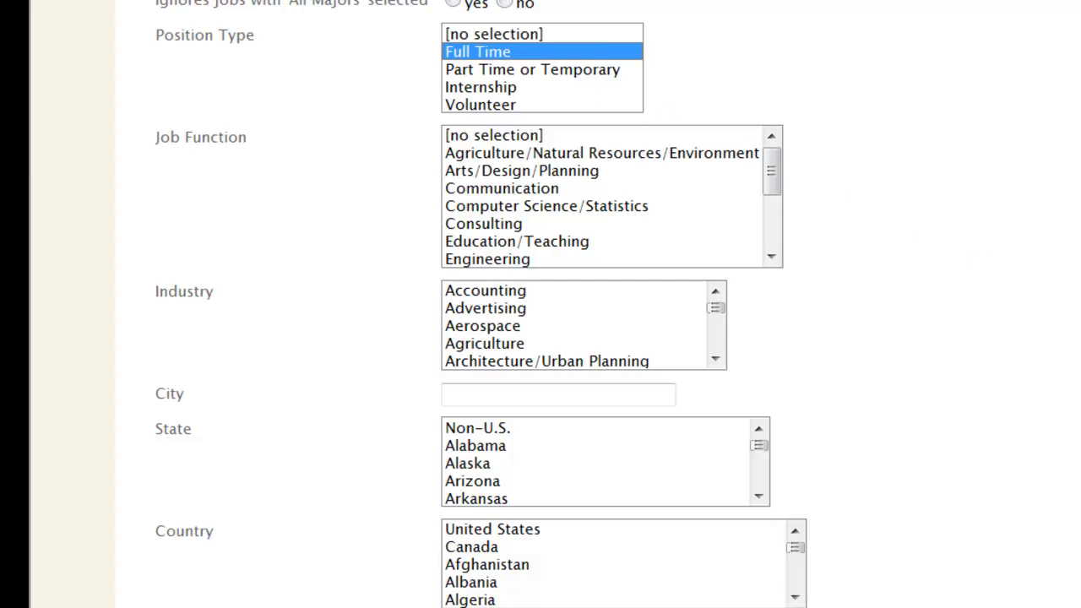
scroll(250, 517, "down", 5)
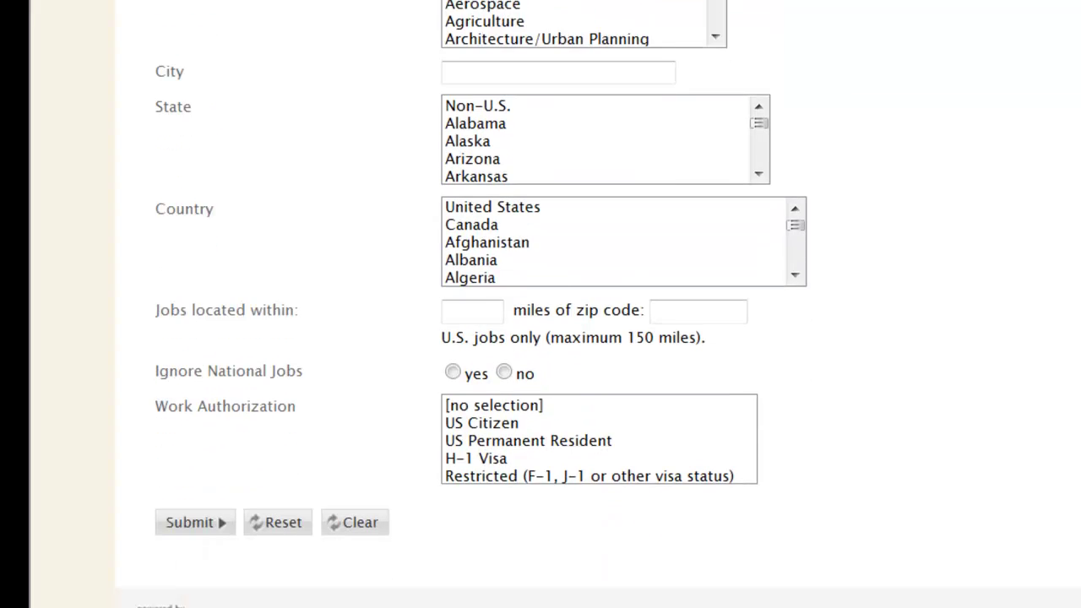
left_click(194, 488)
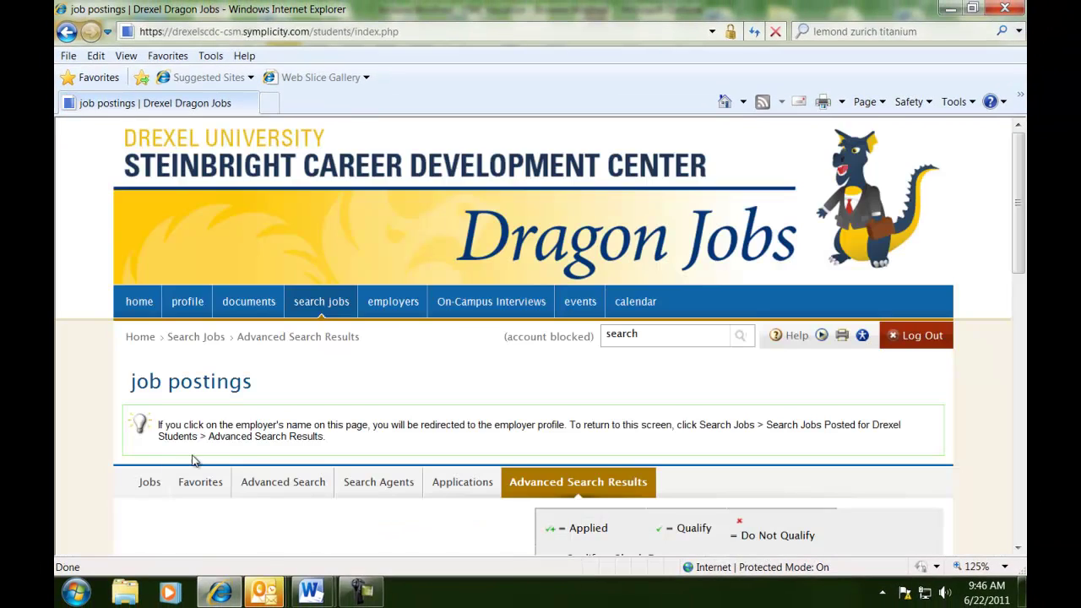
Look through the job postings in the advanced search results, including employers, locations, titles and deadlines.
scroll(541, 338, "down", 3)
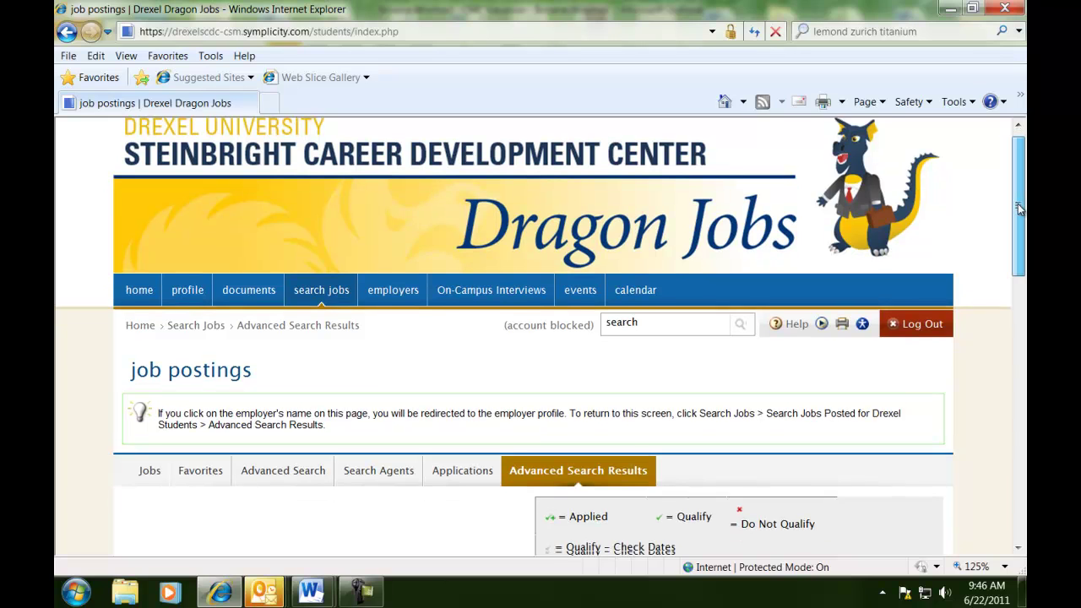
scroll(540, 338, "down", 2)
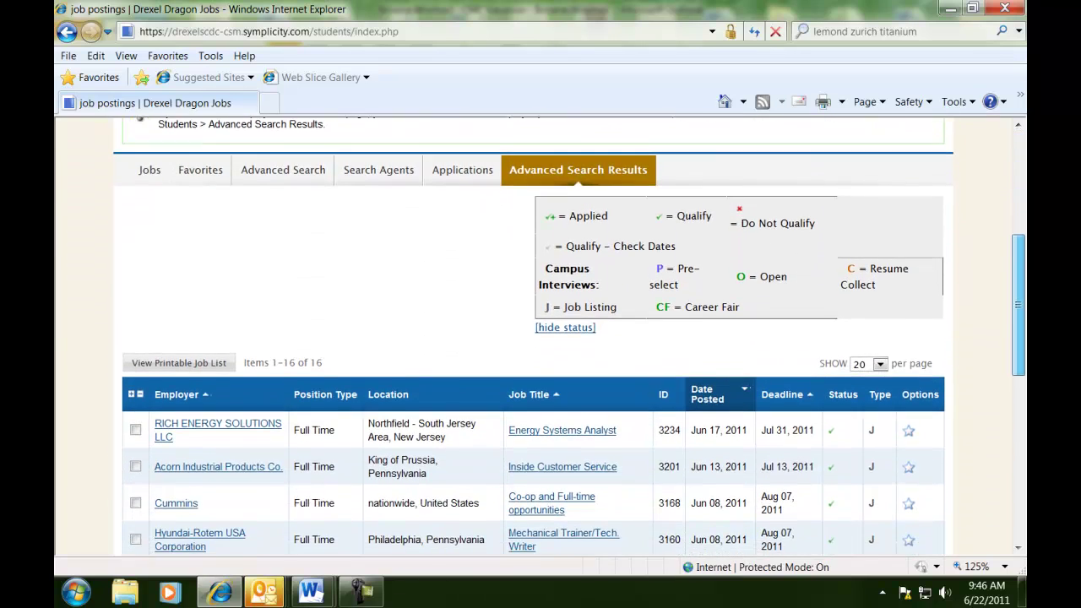
scroll(541, 337, "down", 1)
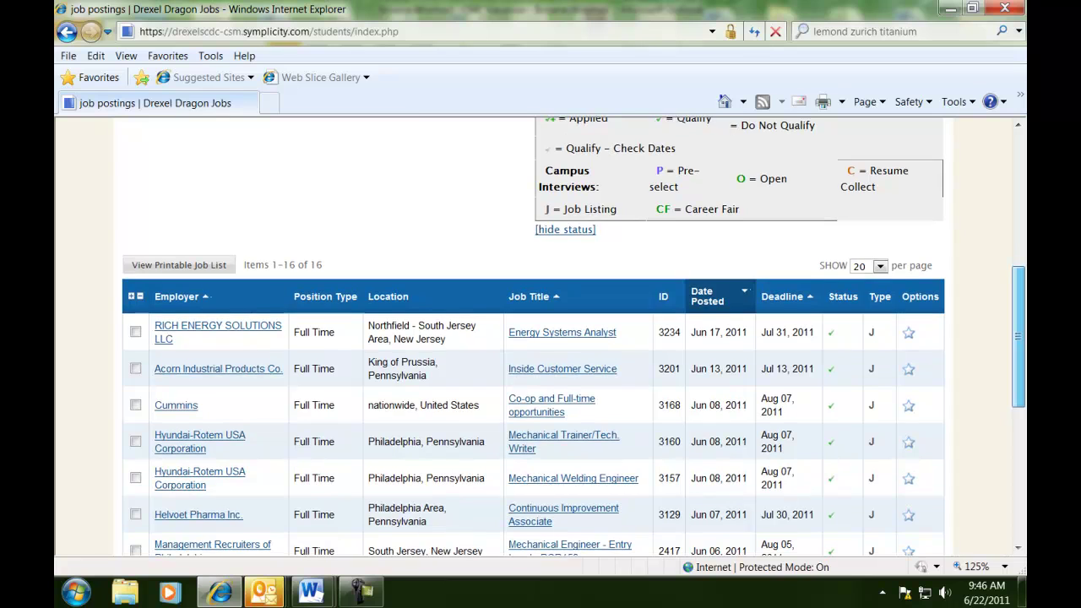
left_click_drag(1018, 338, 1019, 342)
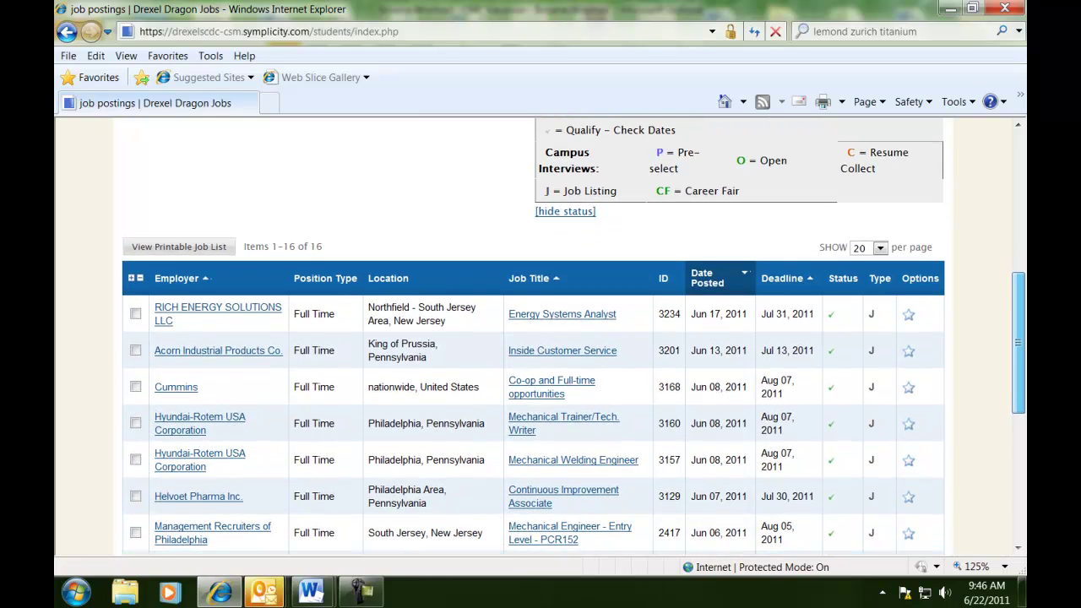
scroll(541, 337, "down", 1)
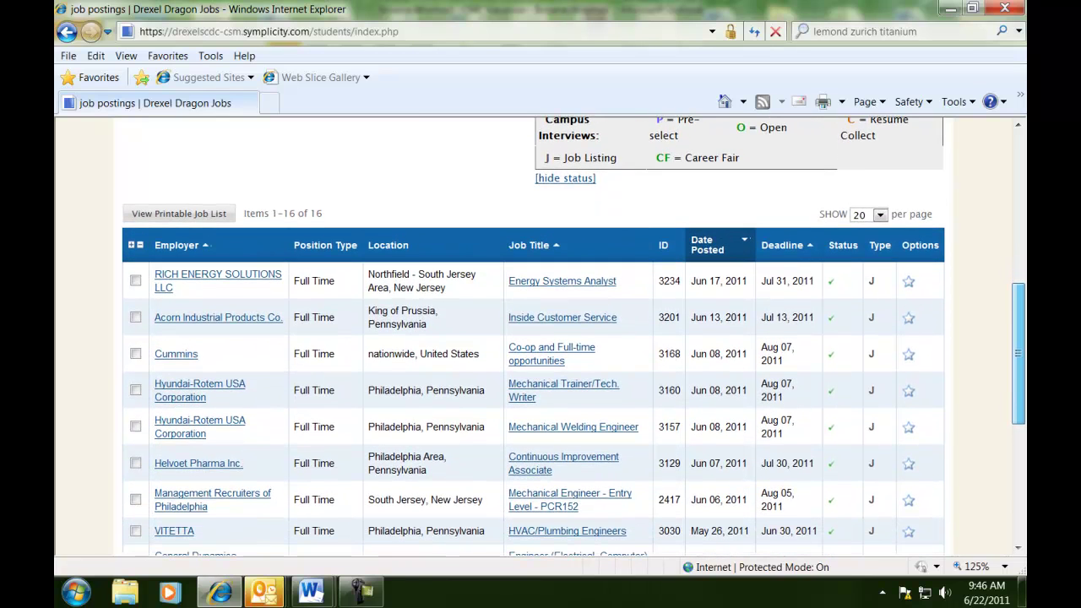
scroll(540, 338, "down", 1)
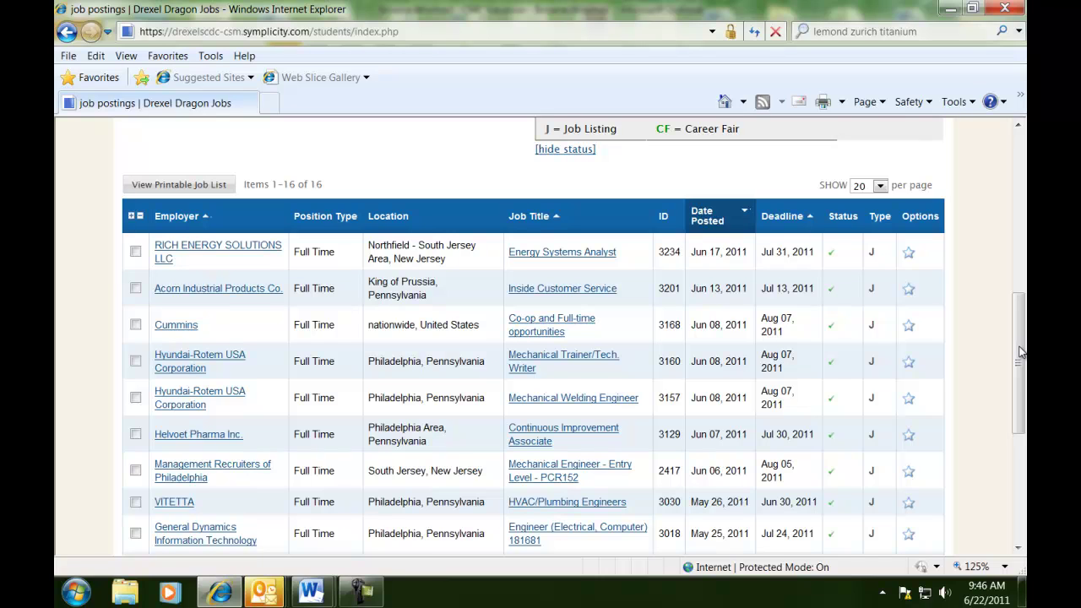
left_click_drag(1021, 355, 1024, 380)
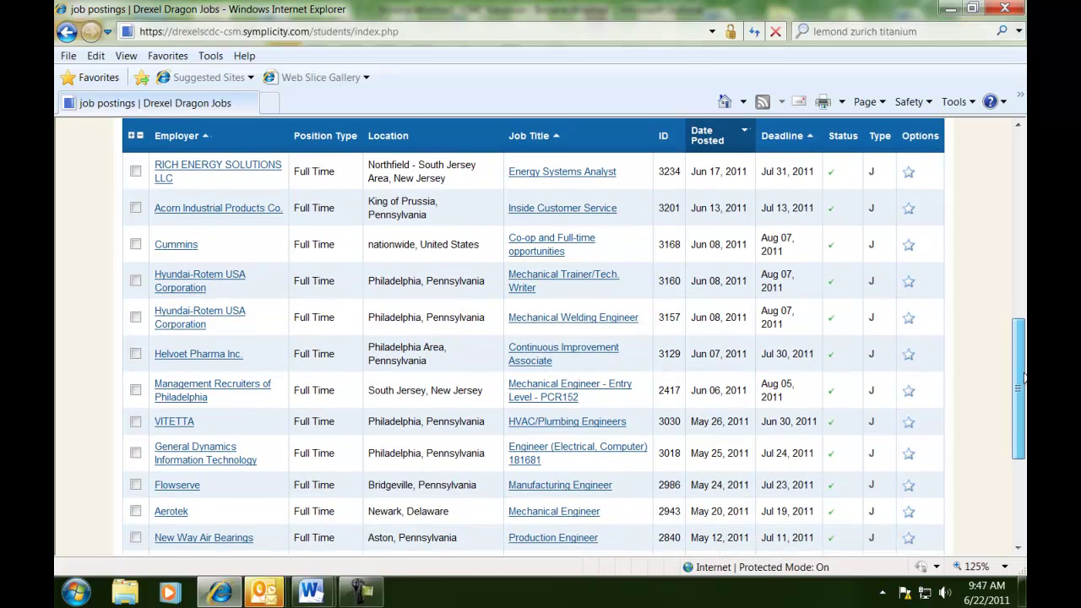
Open the schedule settings of the engineering search agent.
left_click_drag(1025, 378, 1025, 288)
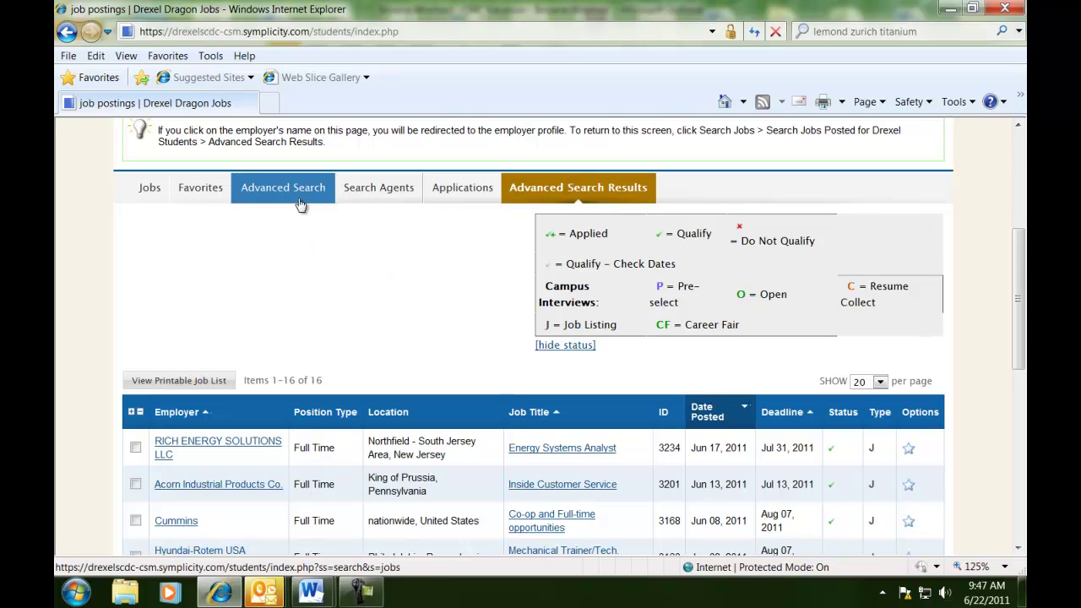
left_click(372, 201)
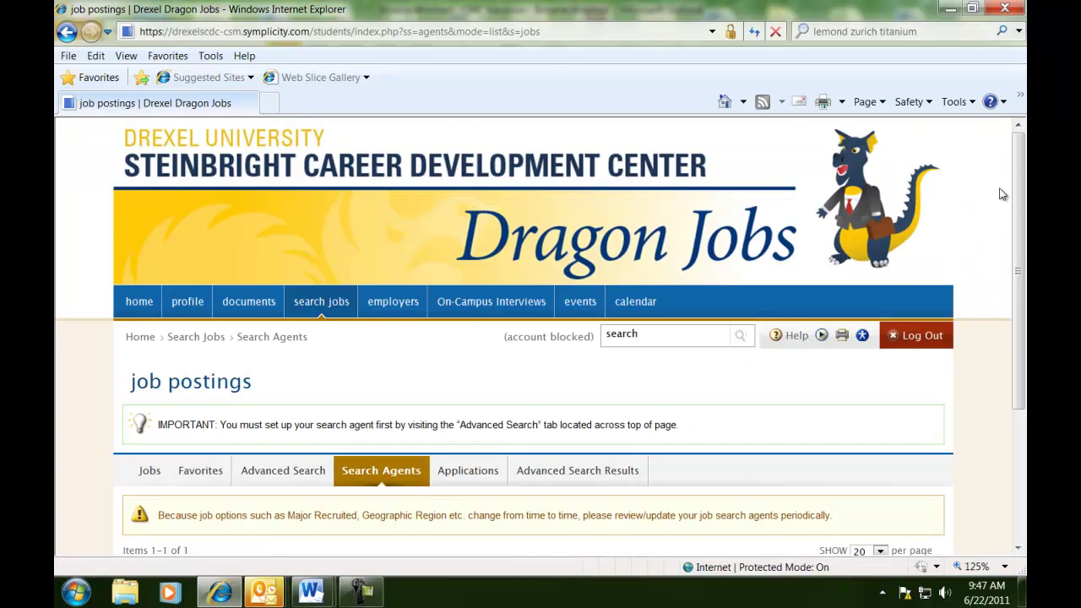
left_click_drag(1022, 180, 1021, 291)
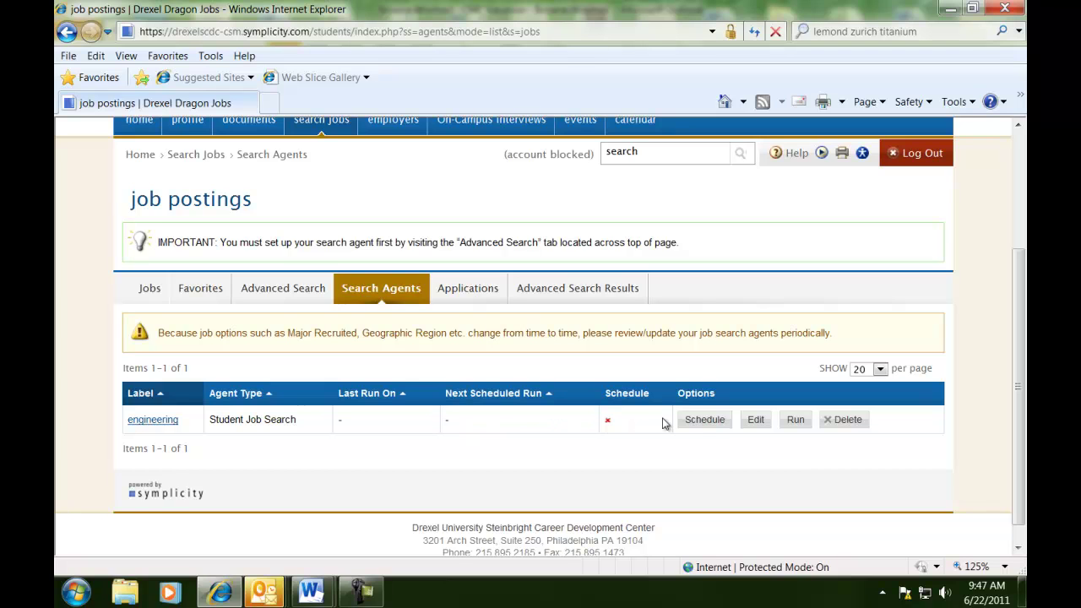
left_click(700, 421)
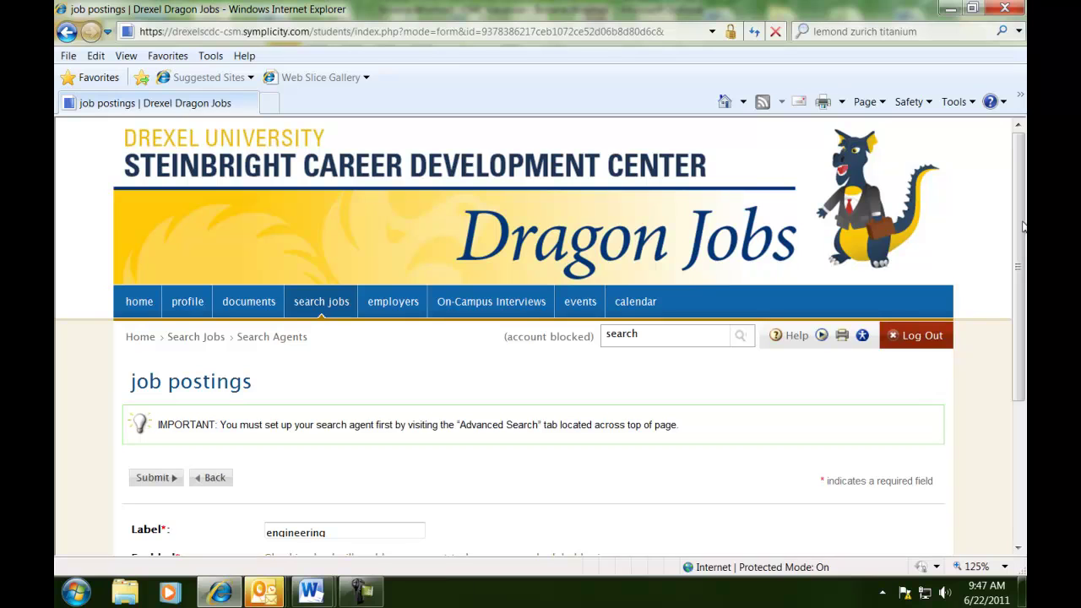
scroll(1023, 226, "down", 3)
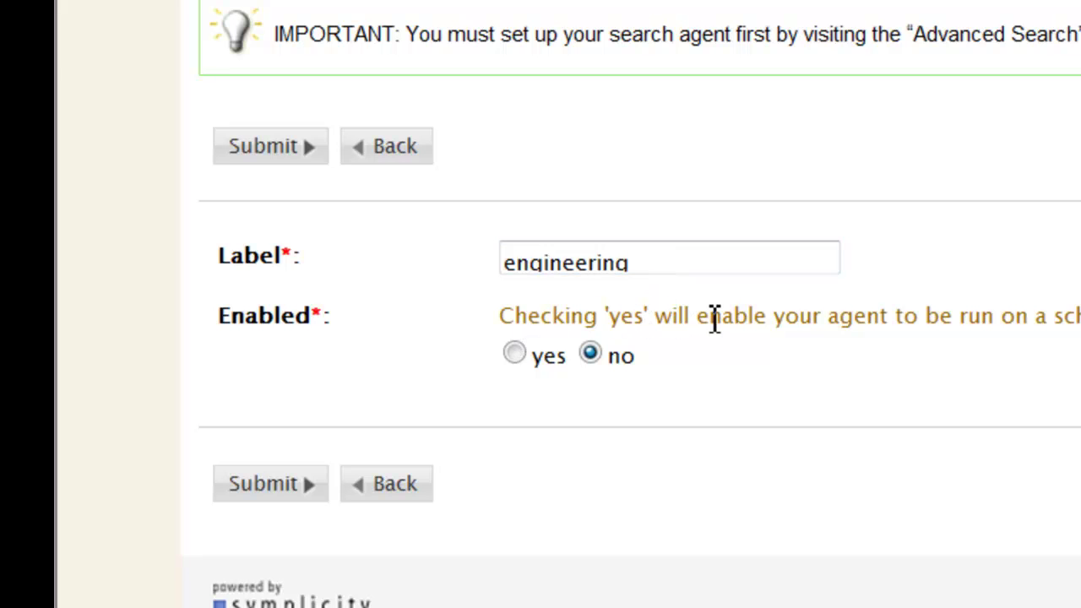
Enable the engineering agent to run on a 1-day schedule, include only new results, and submit the settings.
left_click(513, 353)
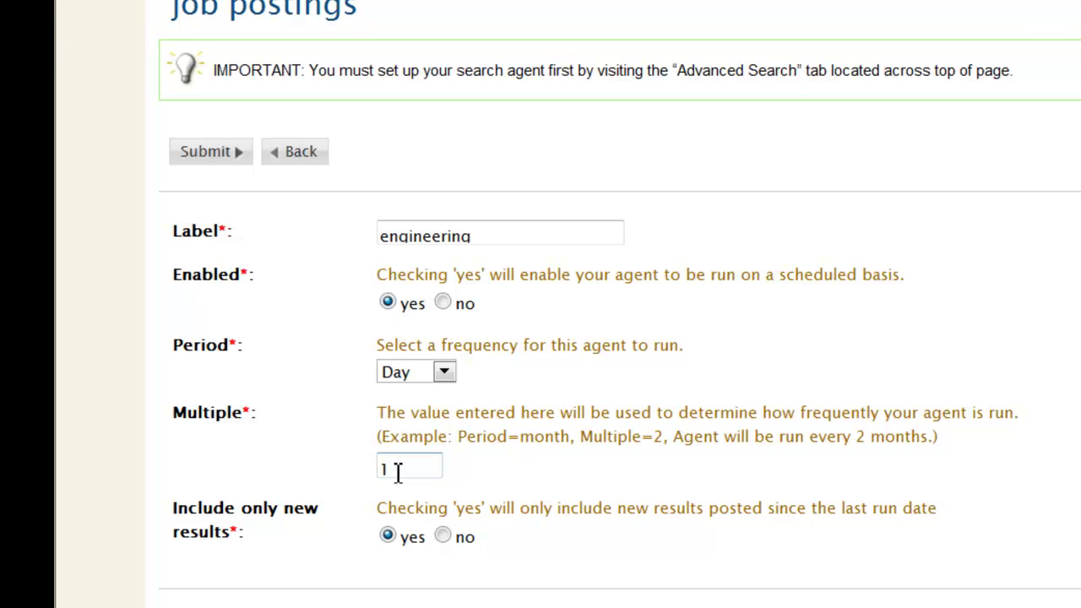
left_click(388, 538)
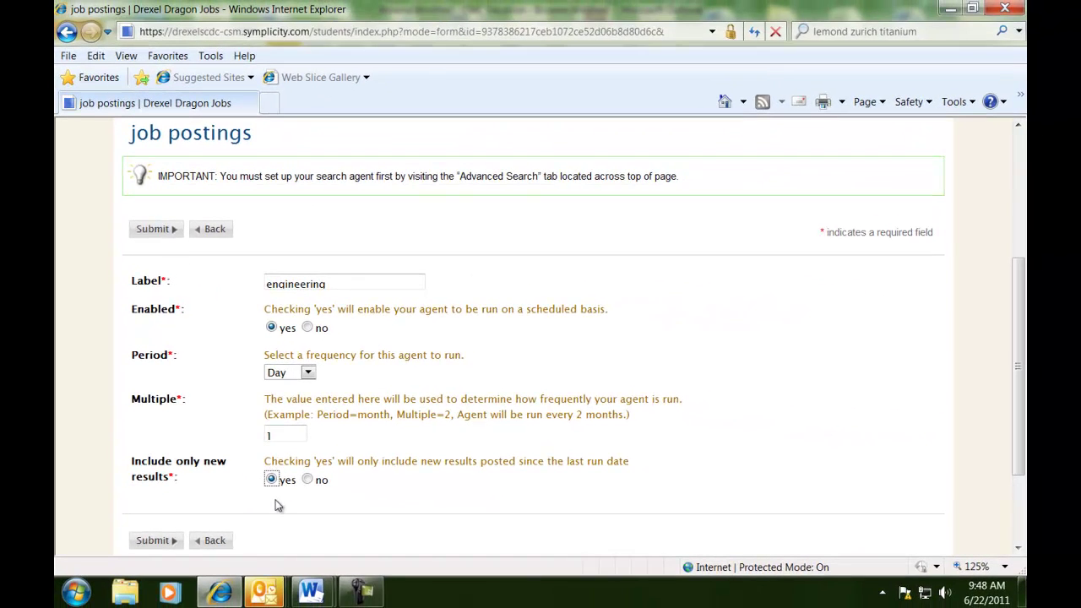
left_click(162, 542)
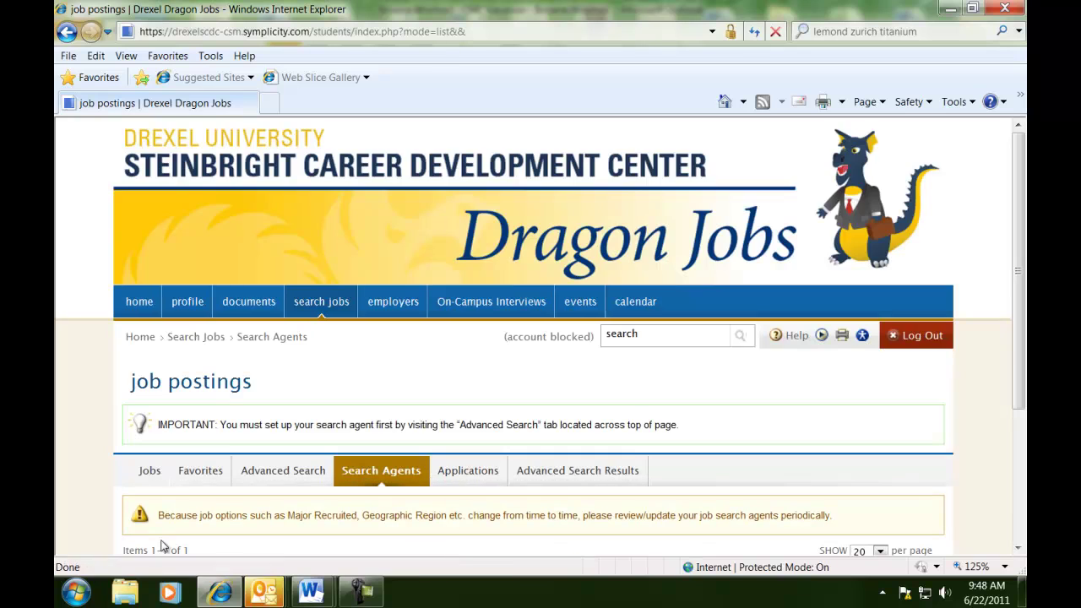
Check the engineering agent's schedule entry in the search agents list and return to the Dragon Jobs home page.
left_click_drag(1018, 282, 1022, 386)
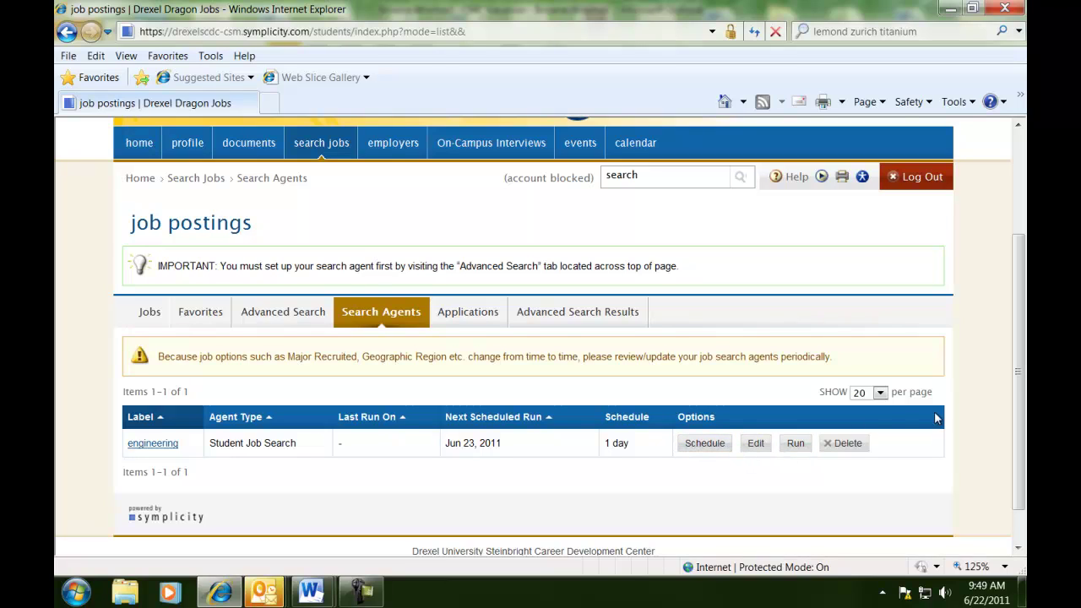
left_click_drag(1014, 373, 1000, 271)
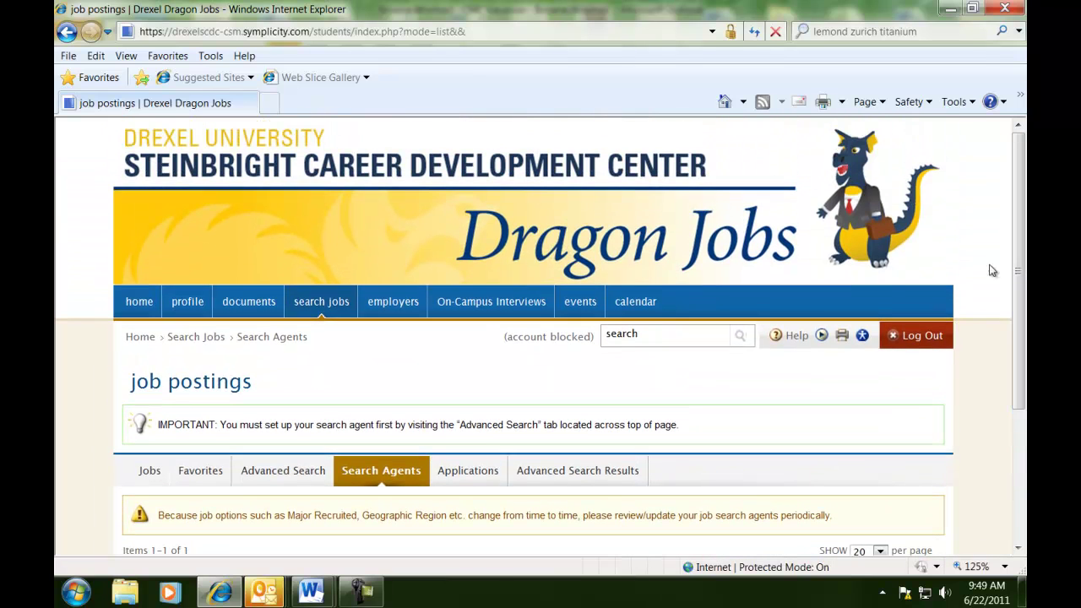
left_click(136, 302)
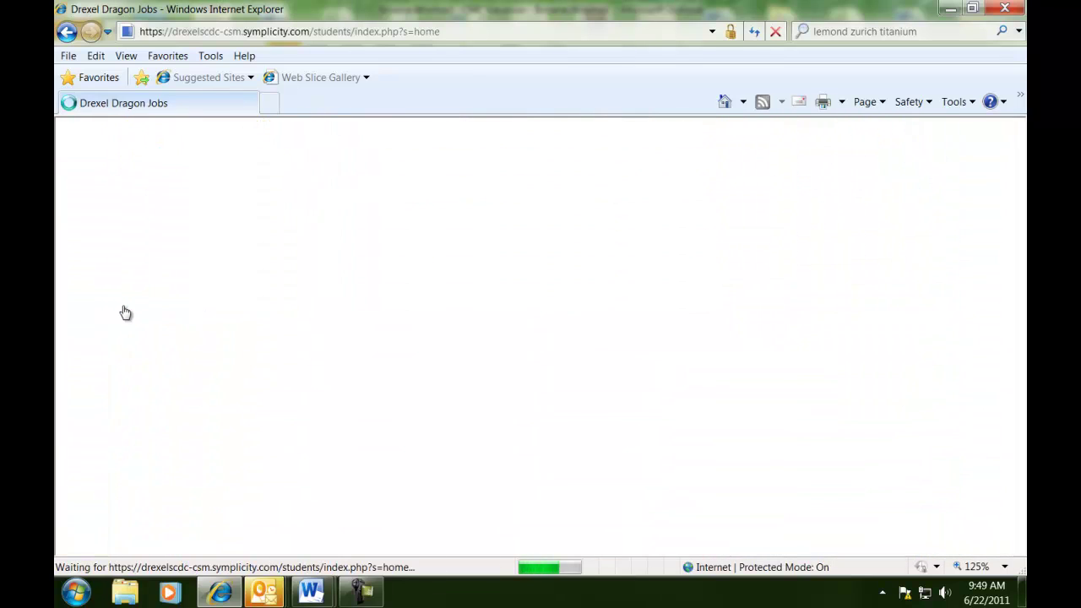